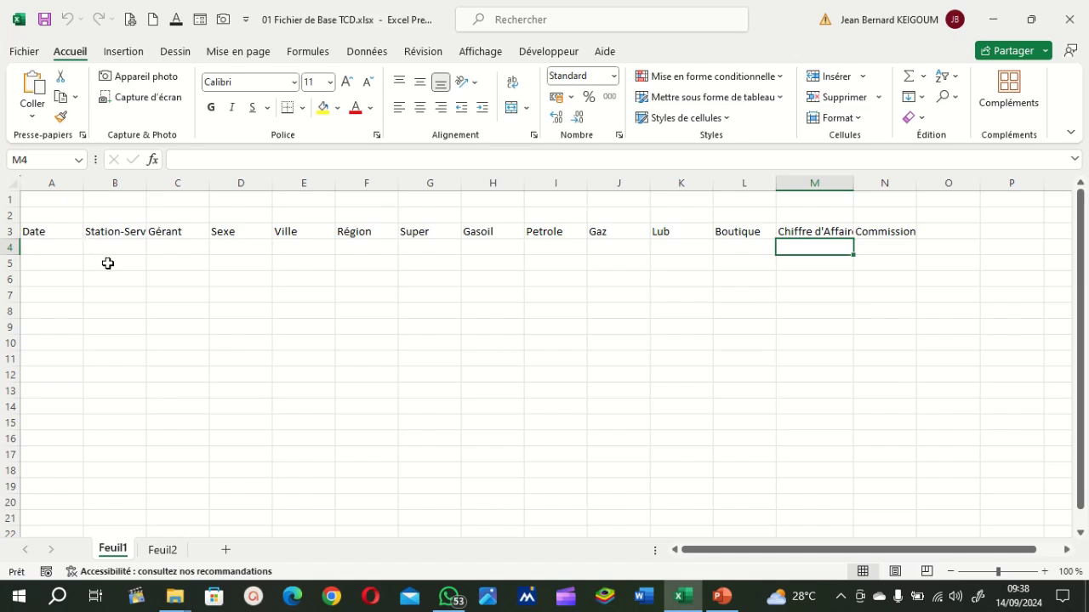
Step: Review the column headings in row 3 of Feuil1, from Date to Gasoil
{"action": "left_click", "coordinate": [168, 230]}
{"action": "left_click", "coordinate": [230, 231]}
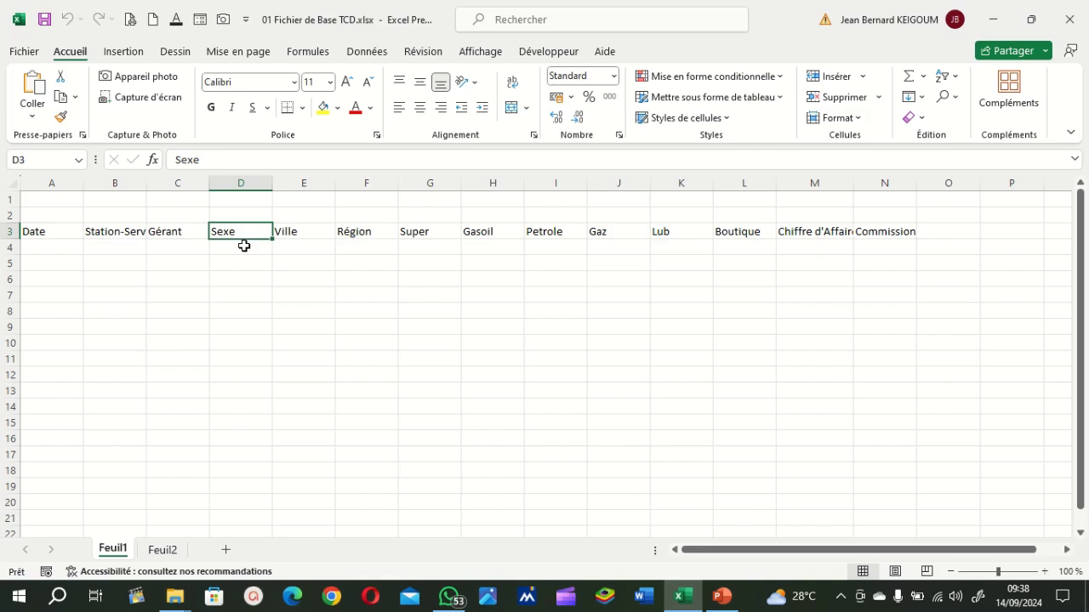
{"action": "left_click", "coordinate": [288, 231]}
{"action": "left_click", "coordinate": [352, 233]}
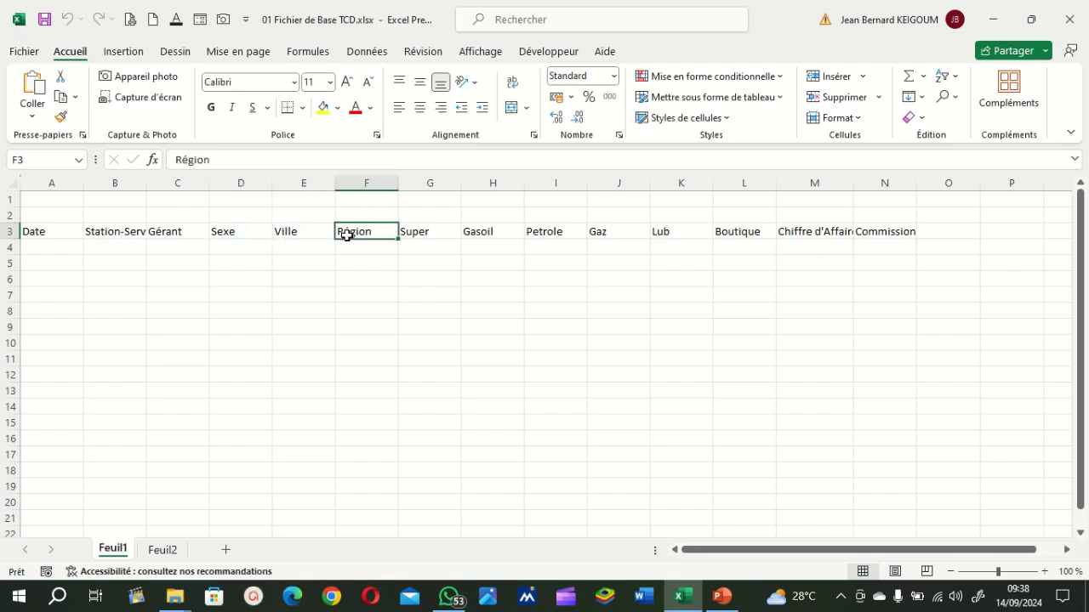
{"action": "left_click", "coordinate": [479, 236]}
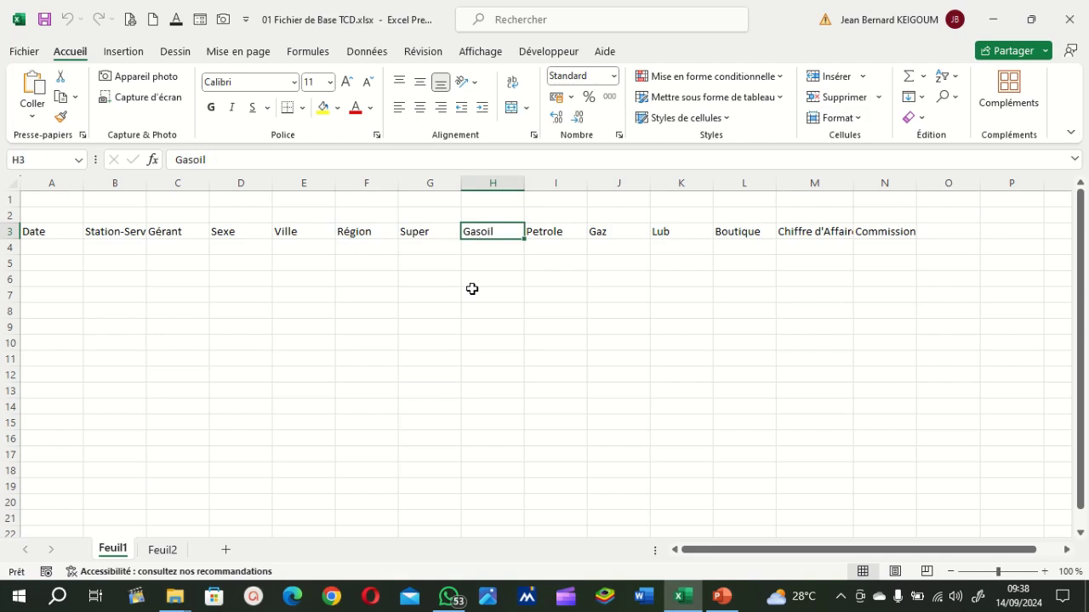
{"action": "left_click", "coordinate": [48, 232]}
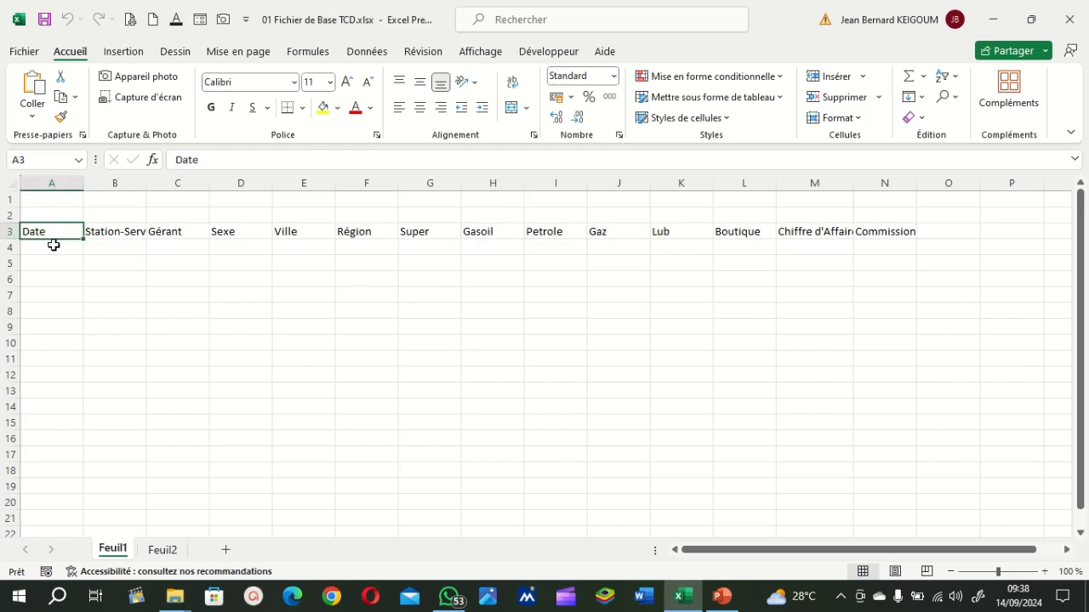
{"action": "left_click", "coordinate": [58, 253]}
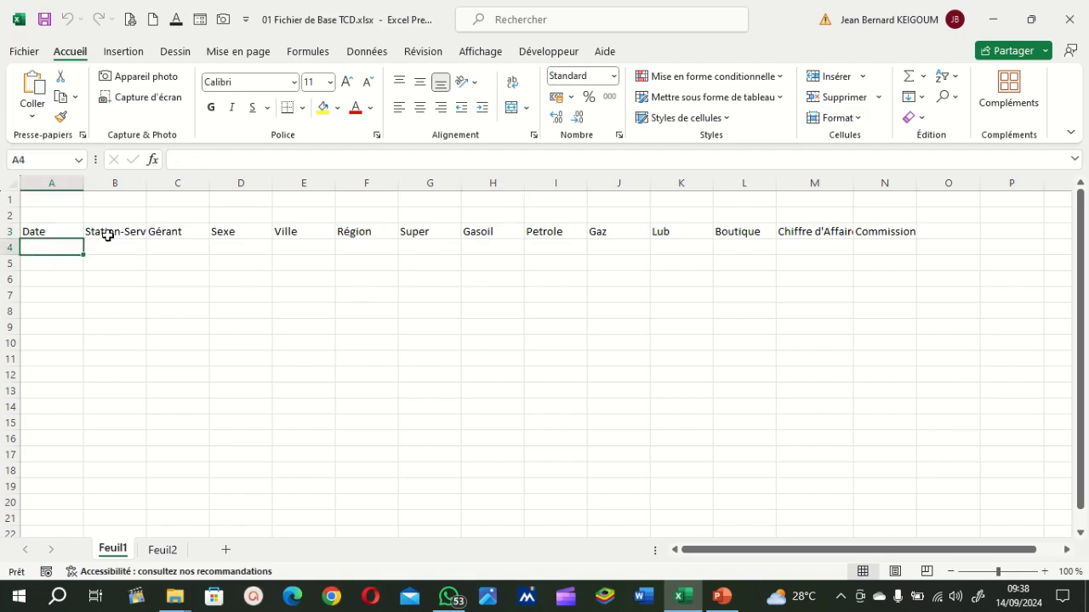
{"action": "left_click", "coordinate": [111, 235]}
{"action": "left_click", "coordinate": [163, 234]}
{"action": "left_click", "coordinate": [216, 233]}
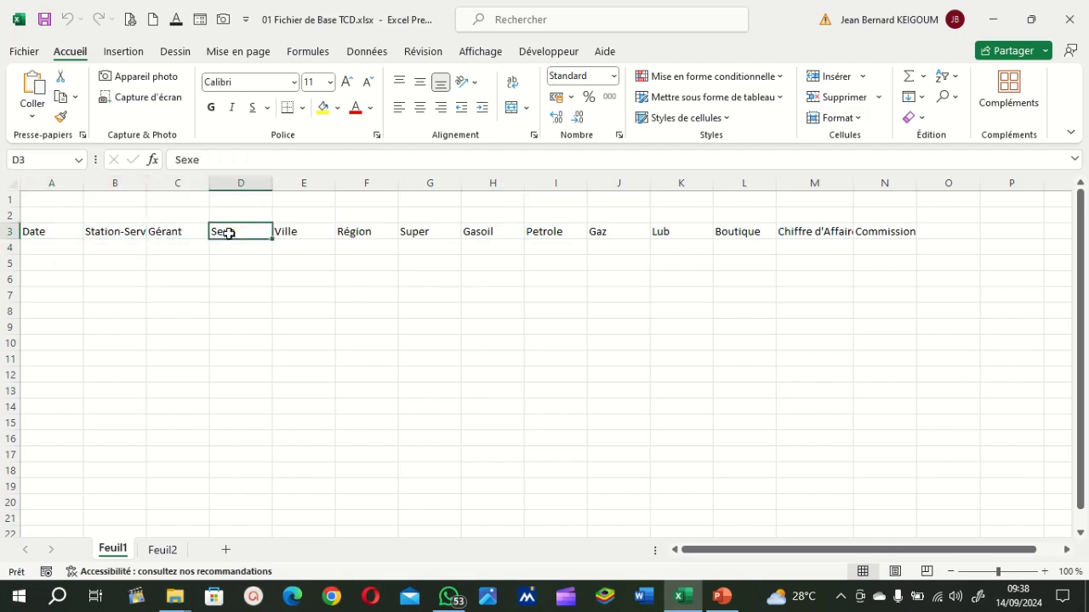
{"action": "left_click", "coordinate": [289, 232]}
{"action": "left_click", "coordinate": [366, 233]}
{"action": "left_click", "coordinate": [410, 231]}
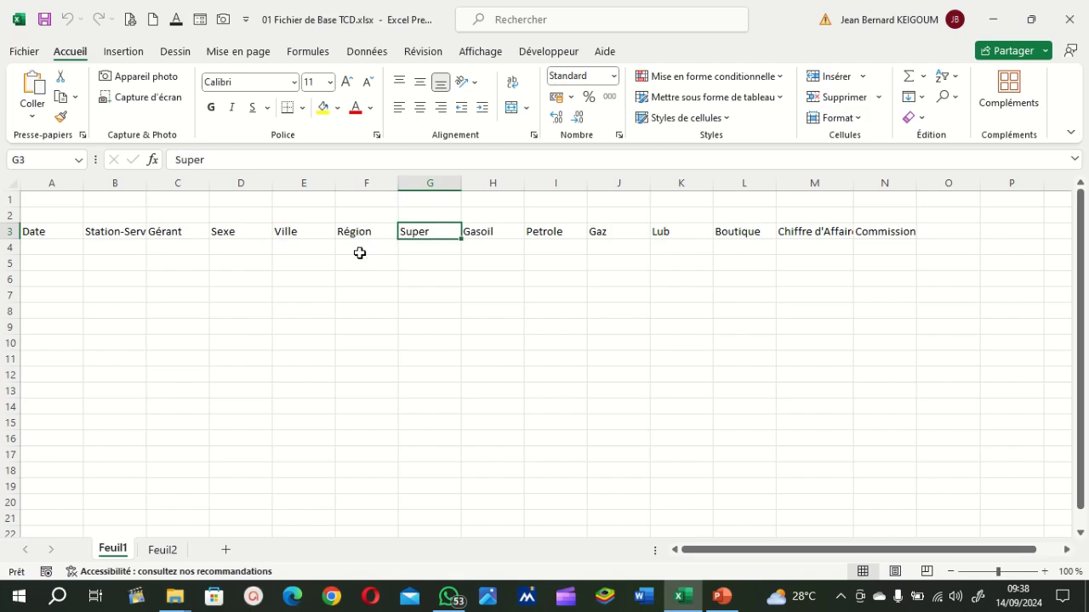
Step: Examine the descriptive columns of the Feuil1 table one by one: Date, Station-Service, Gérant, Sexe, Ville and Région
{"action": "left_click", "coordinate": [53, 231]}
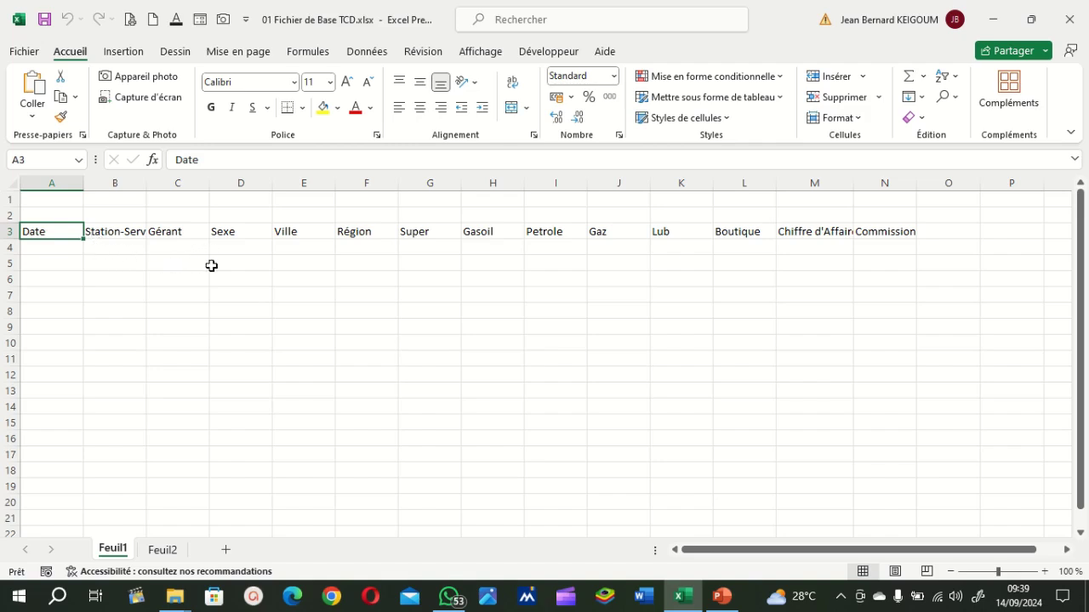
{"action": "left_click", "coordinate": [155, 232]}
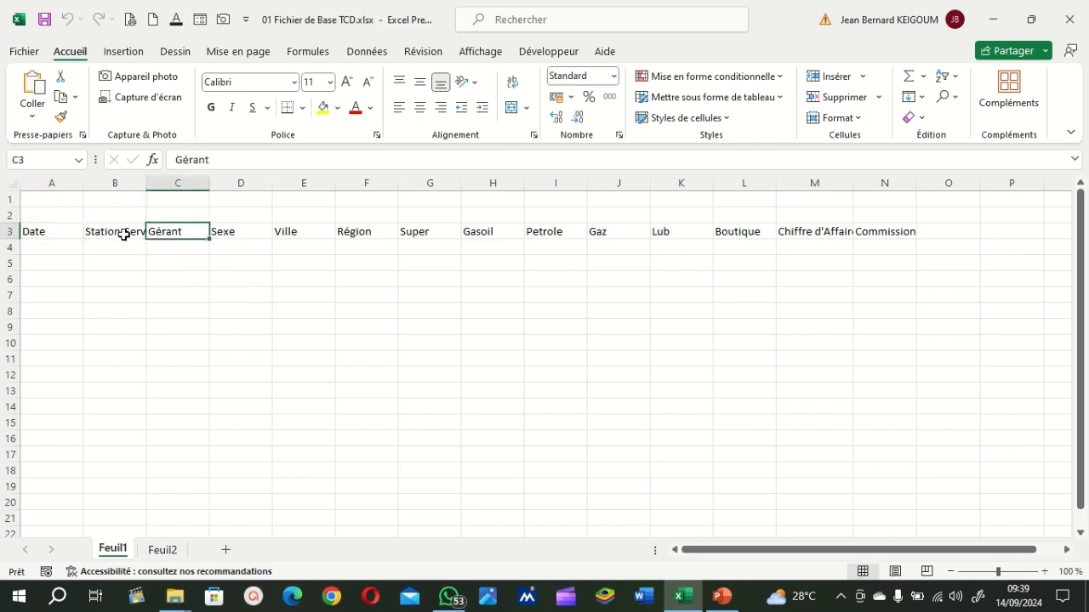
{"action": "left_click", "coordinate": [124, 235]}
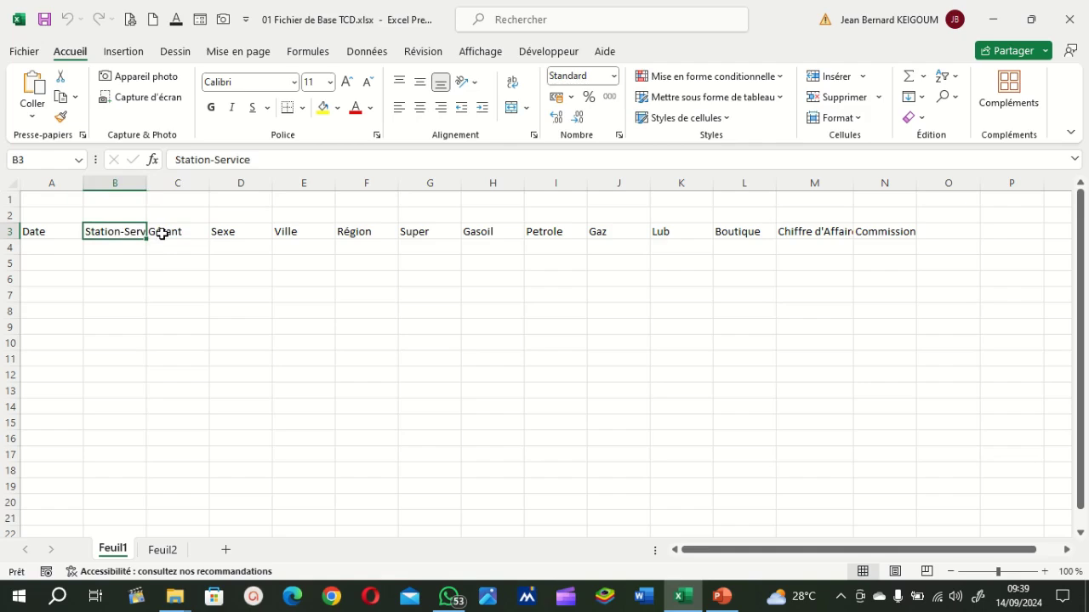
{"action": "left_click", "coordinate": [161, 233]}
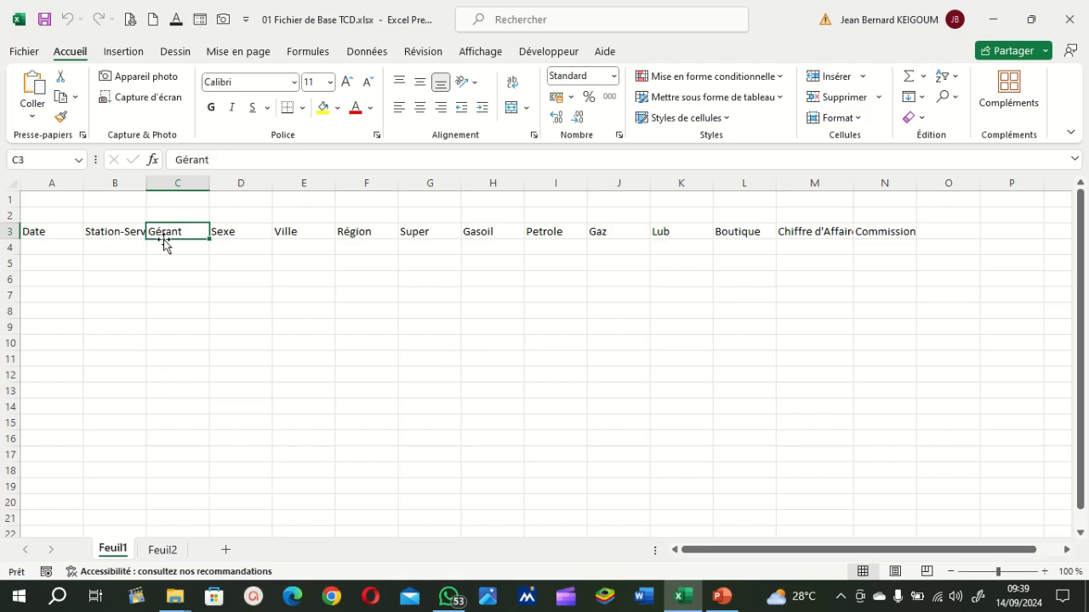
{"action": "left_click", "coordinate": [165, 246]}
{"action": "left_click", "coordinate": [132, 243]}
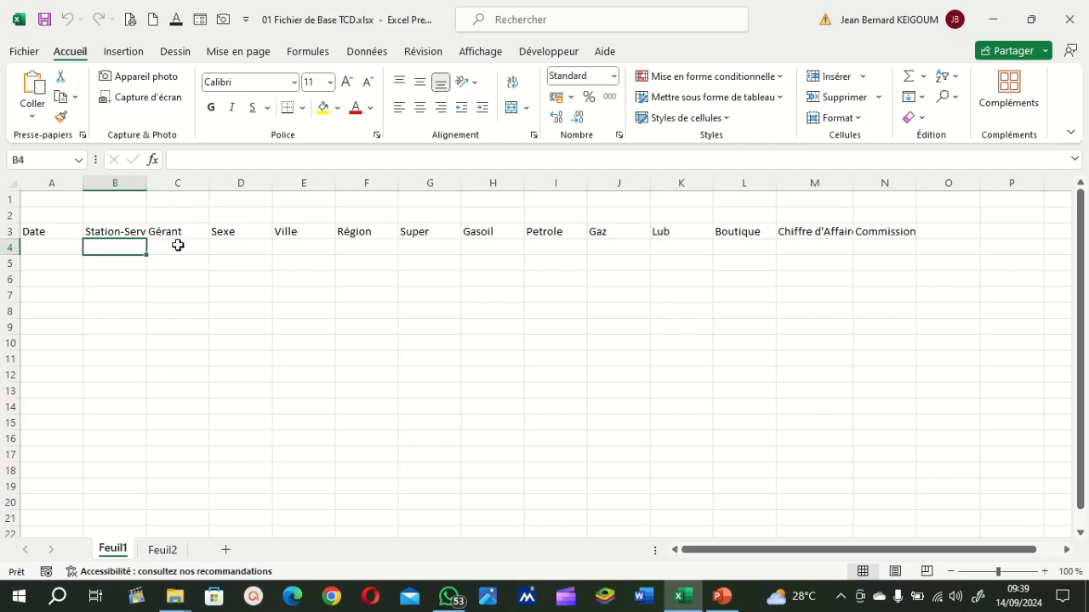
{"action": "left_click", "coordinate": [178, 245]}
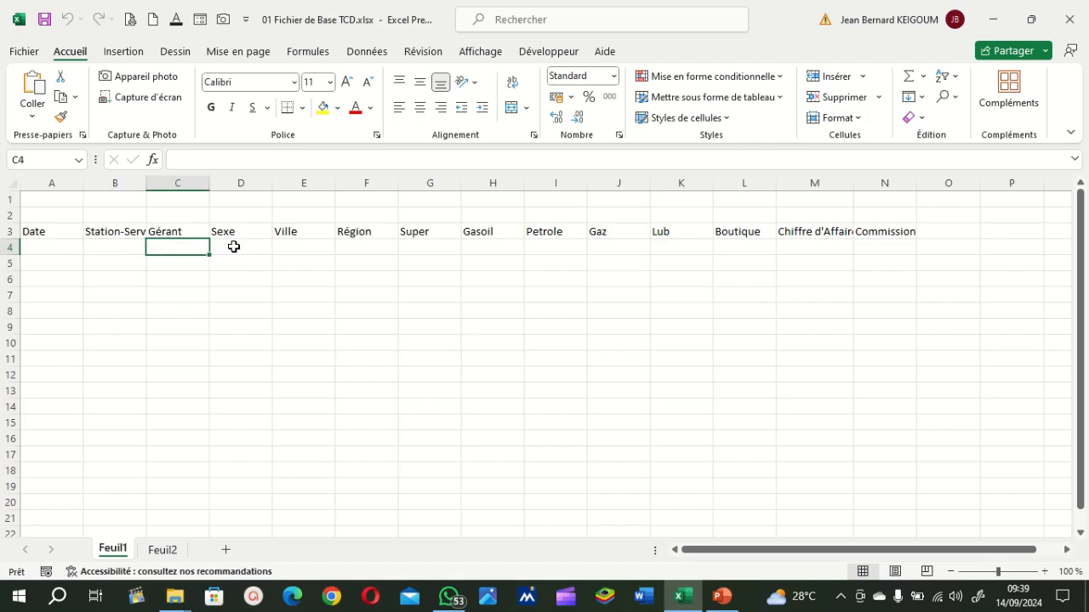
{"action": "left_click", "coordinate": [126, 245]}
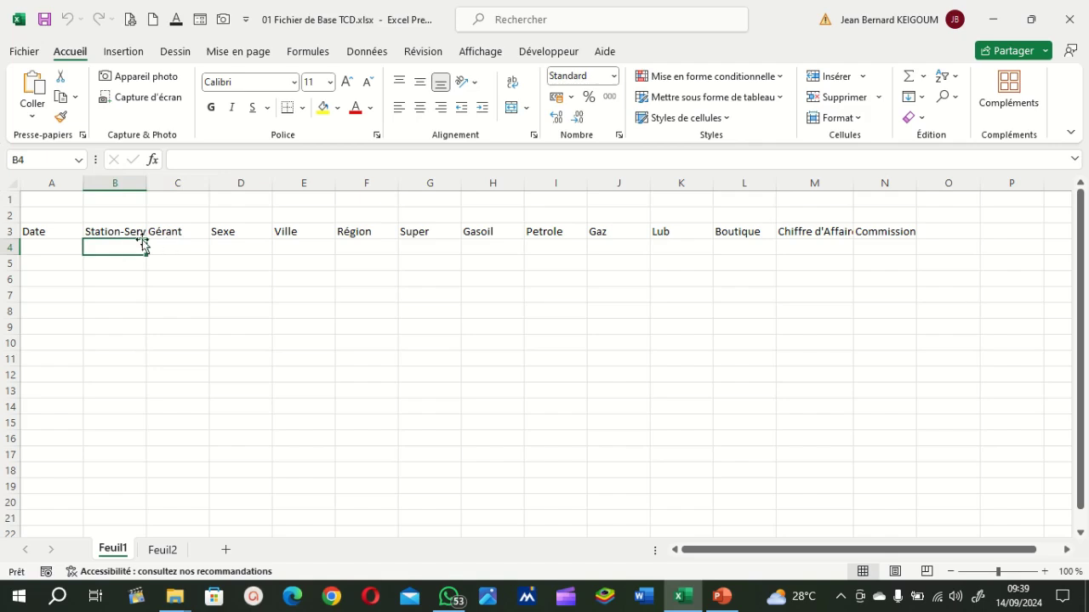
{"action": "left_click", "coordinate": [127, 234]}
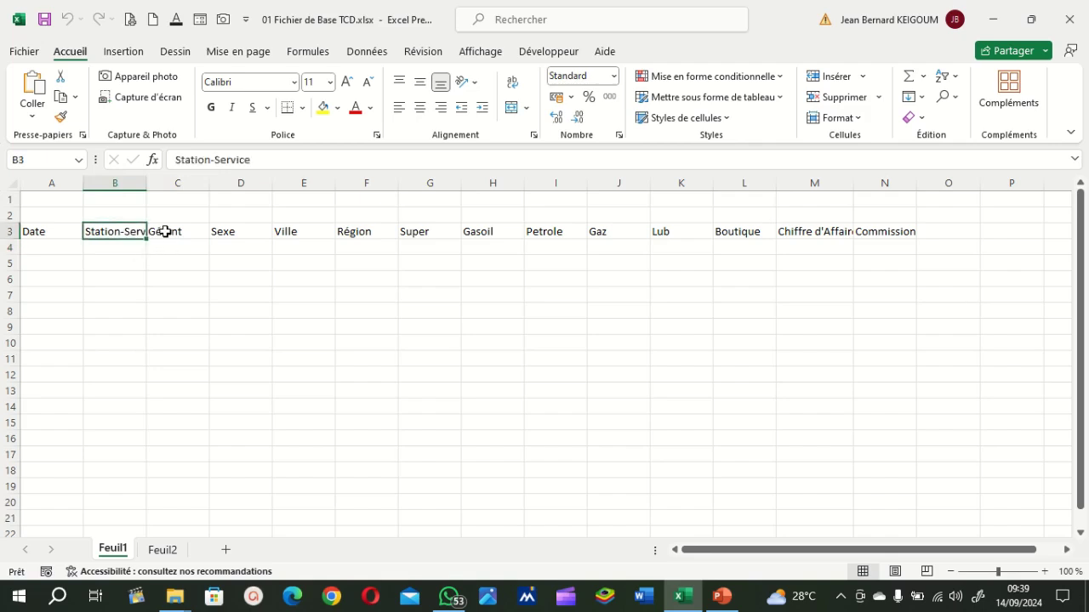
{"action": "left_click", "coordinate": [166, 231]}
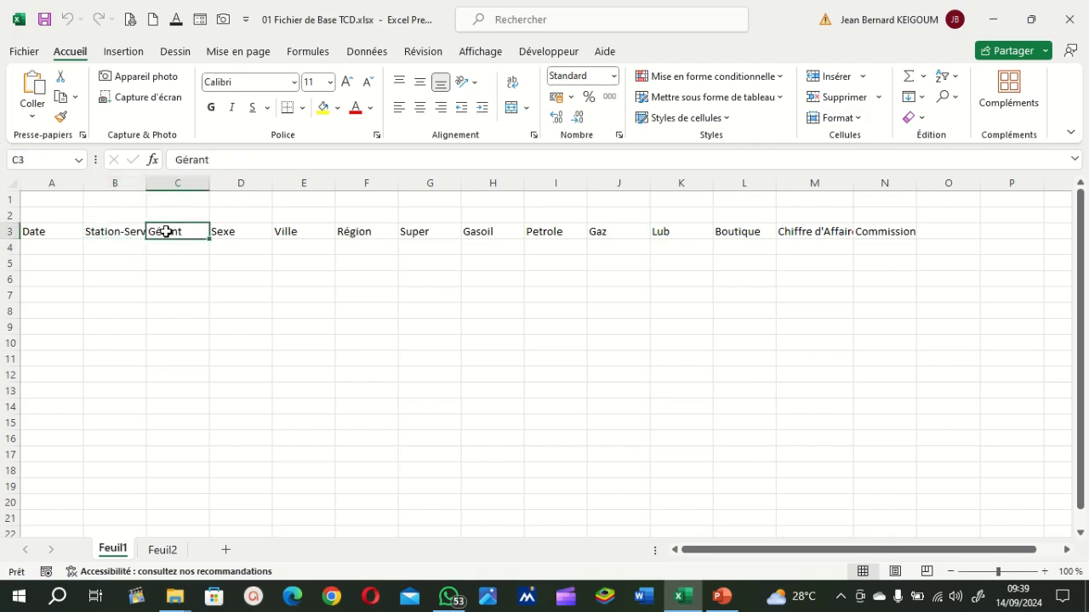
{"action": "left_click", "coordinate": [227, 230]}
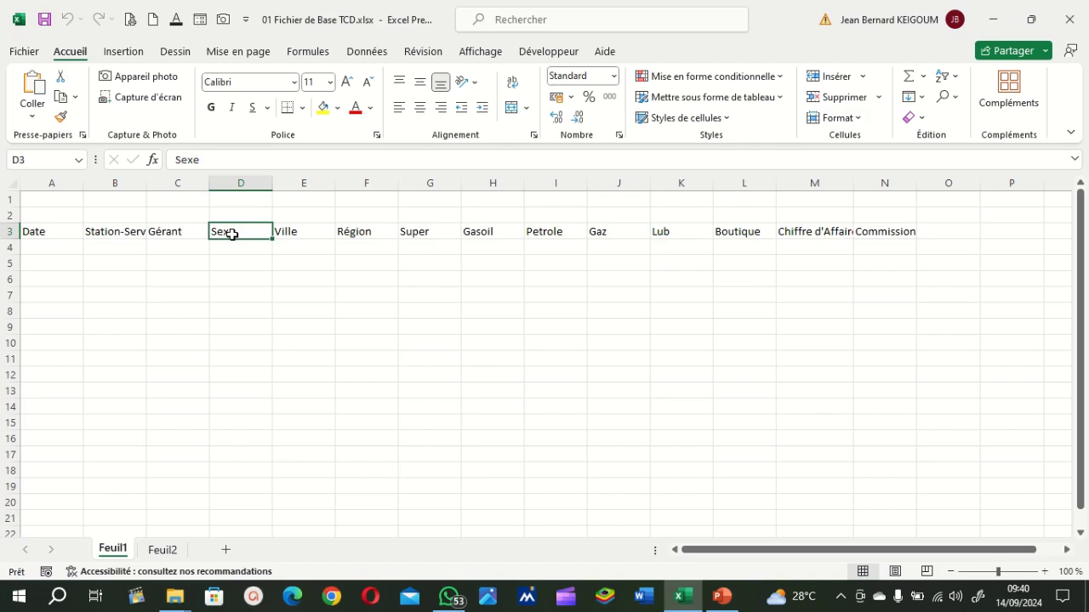
{"action": "left_click", "coordinate": [255, 245]}
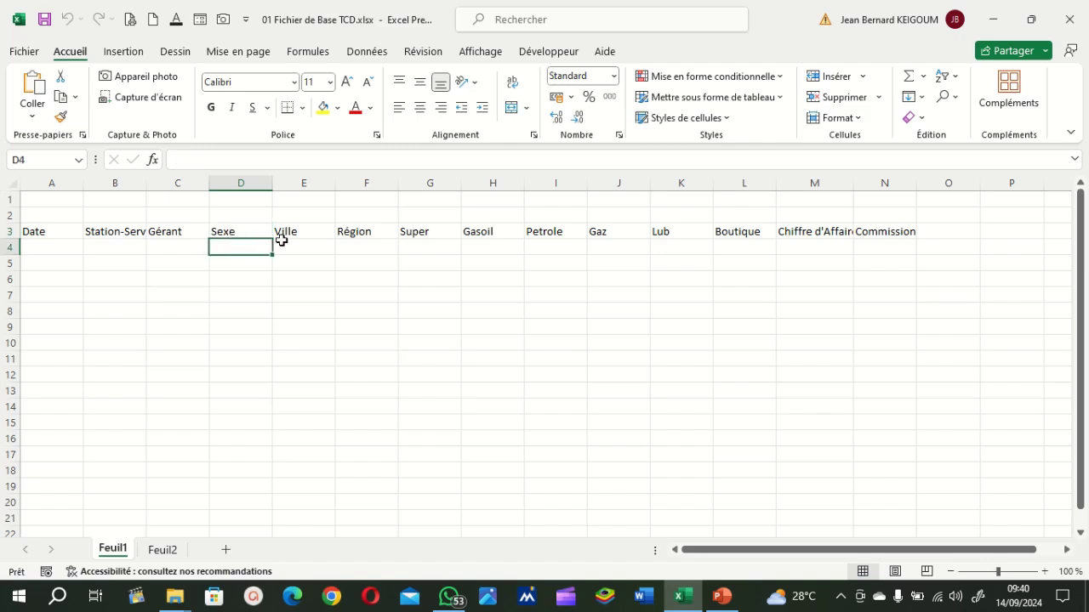
{"action": "left_click", "coordinate": [286, 232]}
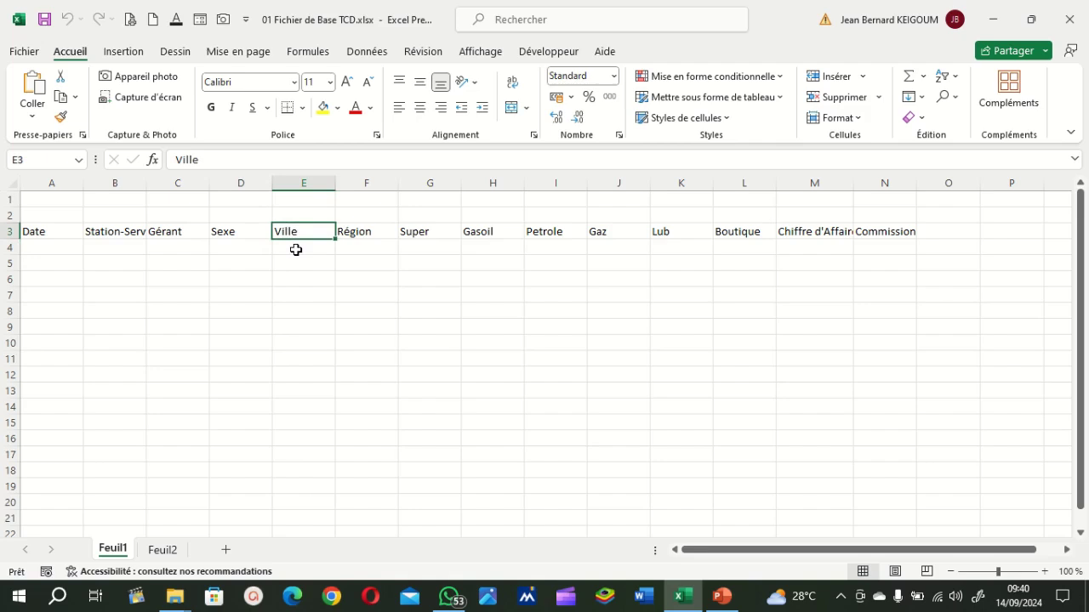
{"action": "left_click", "coordinate": [365, 237]}
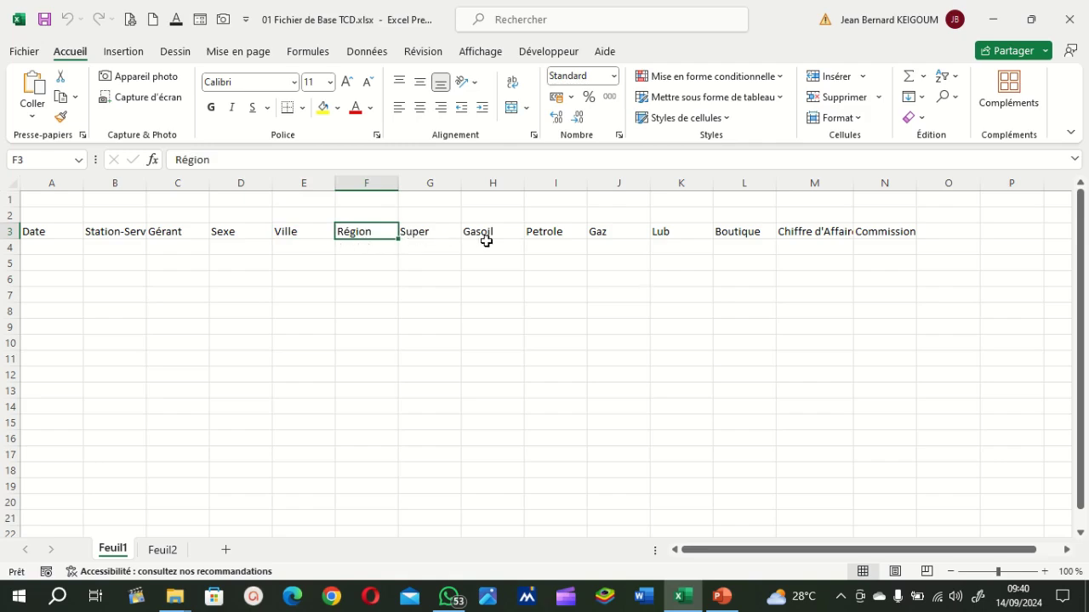
Step: Examine the product columns Super, Gasoil, Petrole, Gaz, Lub and Boutique, plus the Chiffre d'Affaires column, in Feuil1
{"action": "left_click", "coordinate": [425, 246]}
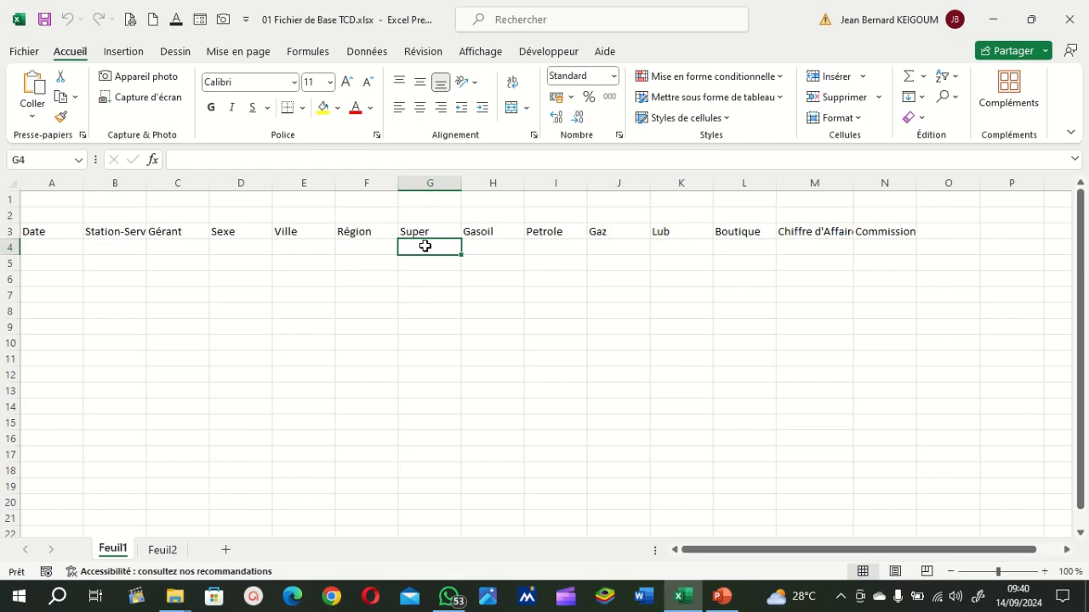
{"action": "left_click", "coordinate": [477, 243]}
{"action": "left_click", "coordinate": [564, 247]}
{"action": "left_click", "coordinate": [619, 246]}
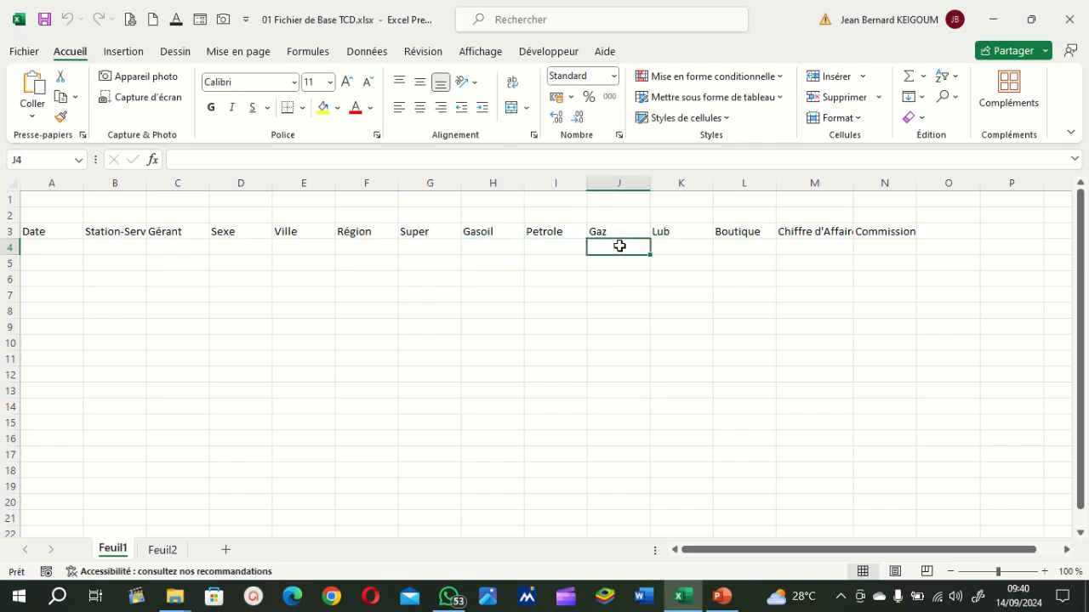
{"action": "left_click", "coordinate": [668, 245]}
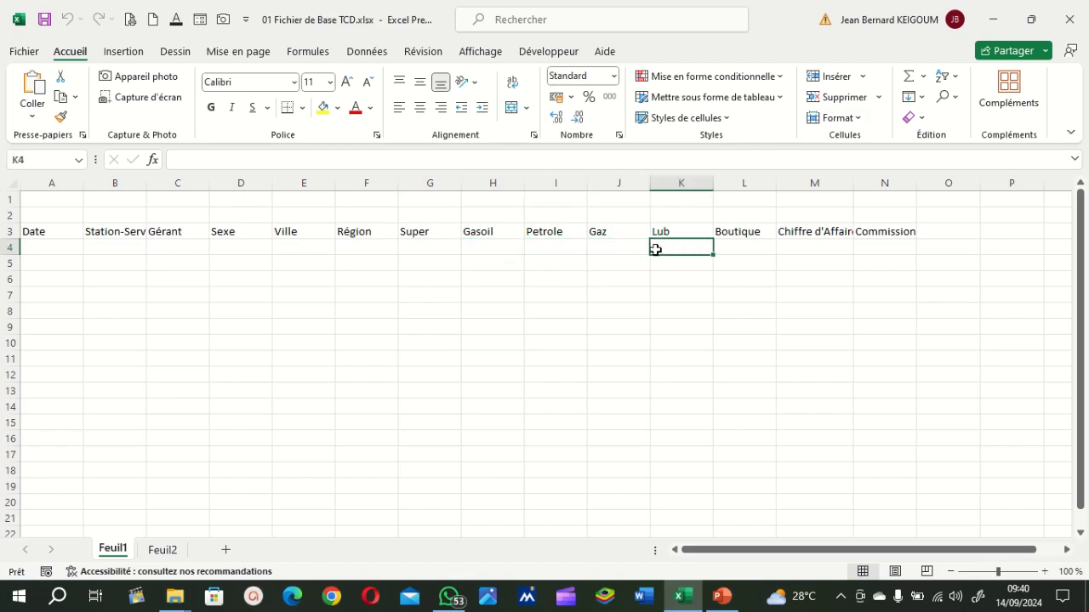
{"action": "left_click", "coordinate": [725, 246]}
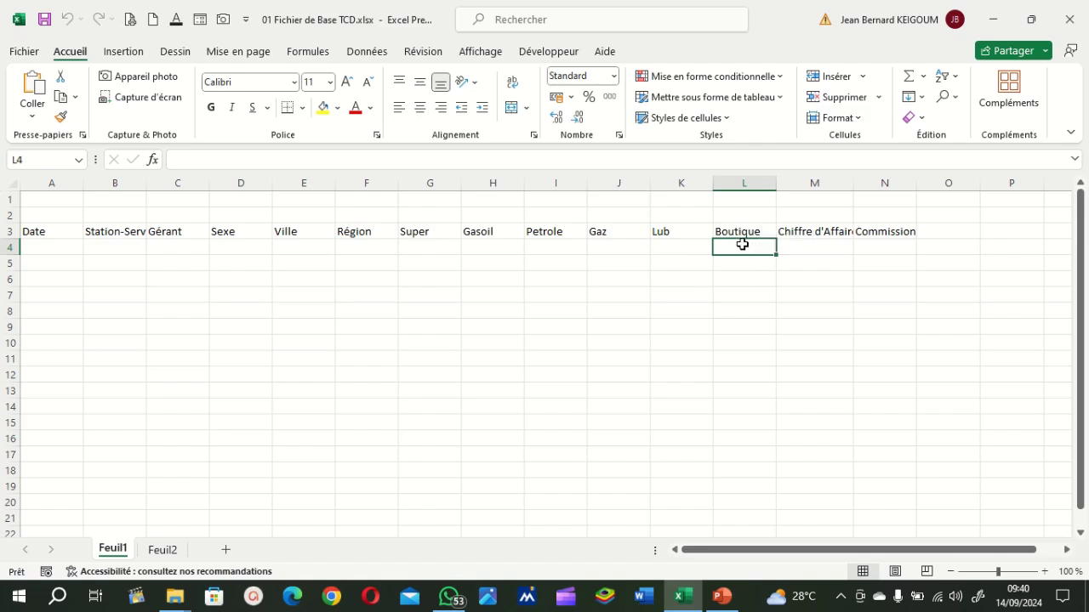
{"action": "left_click", "coordinate": [417, 244]}
{"action": "left_click", "coordinate": [484, 245]}
{"action": "left_click", "coordinate": [554, 245]}
{"action": "left_click", "coordinate": [617, 246]}
{"action": "left_click", "coordinate": [672, 246]}
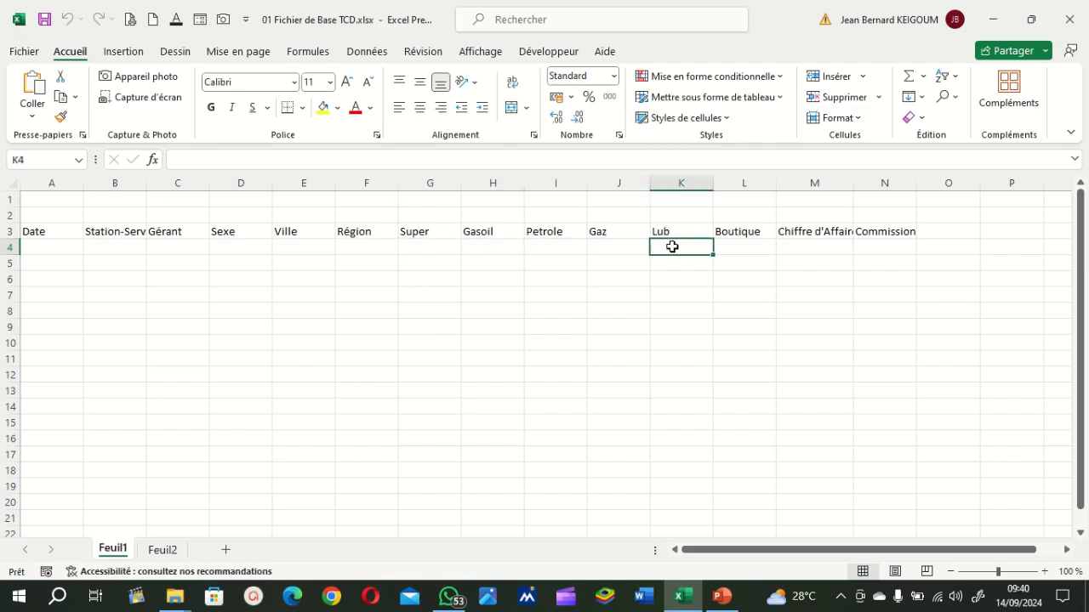
{"action": "left_click", "coordinate": [818, 247]}
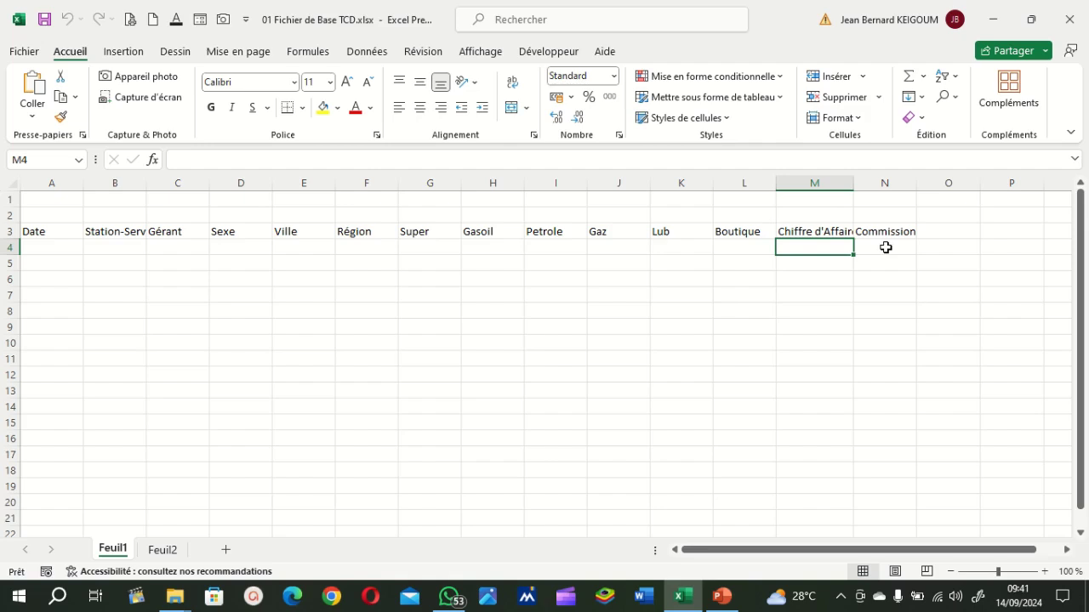
{"action": "left_click", "coordinate": [204, 293]}
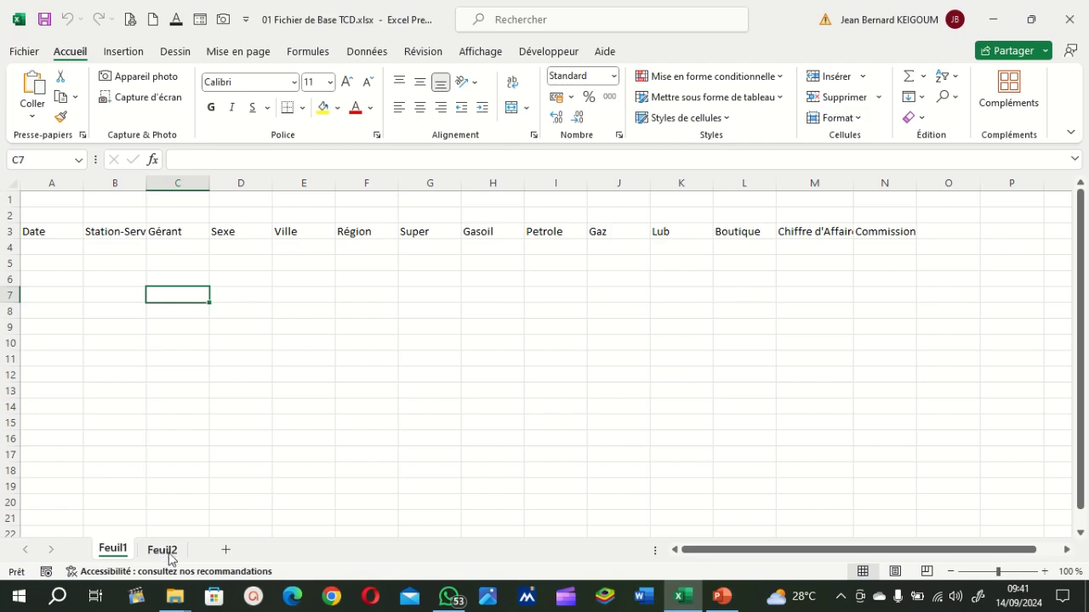
{"action": "left_click", "coordinate": [116, 246]}
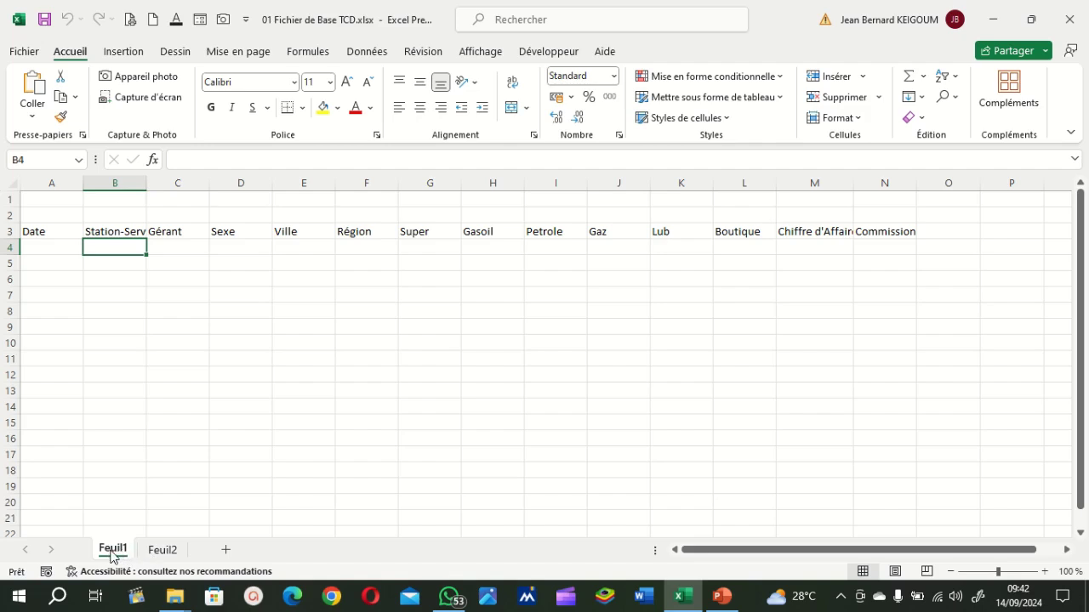
Step: Label the lists on Feuil2 with the headings Gérant in B2, Ville in D2 and Région in F2
{"action": "left_click", "coordinate": [164, 552]}
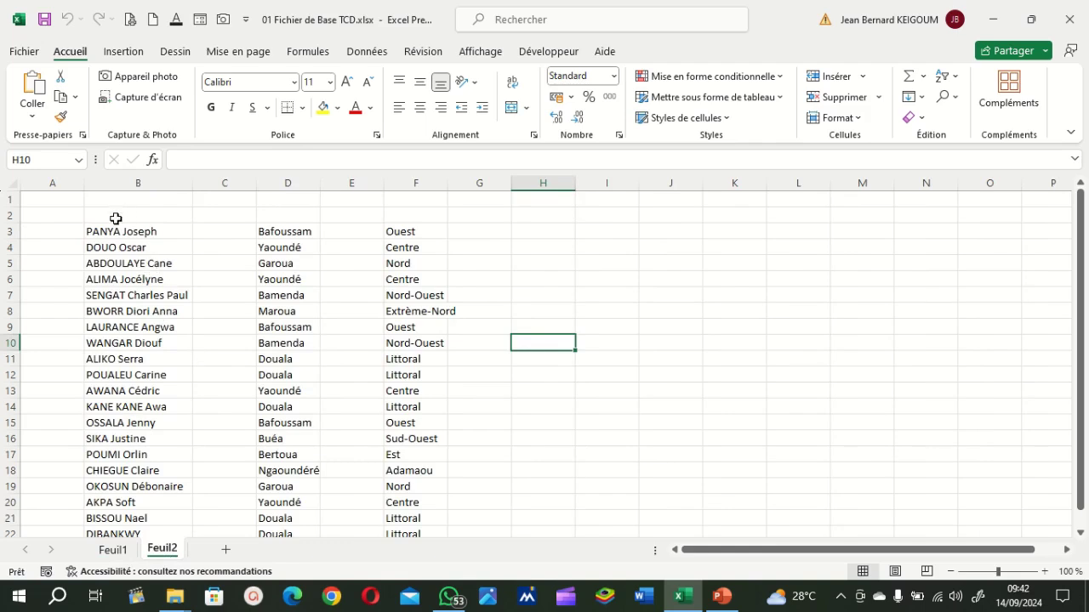
{"action": "left_click", "coordinate": [116, 218]}
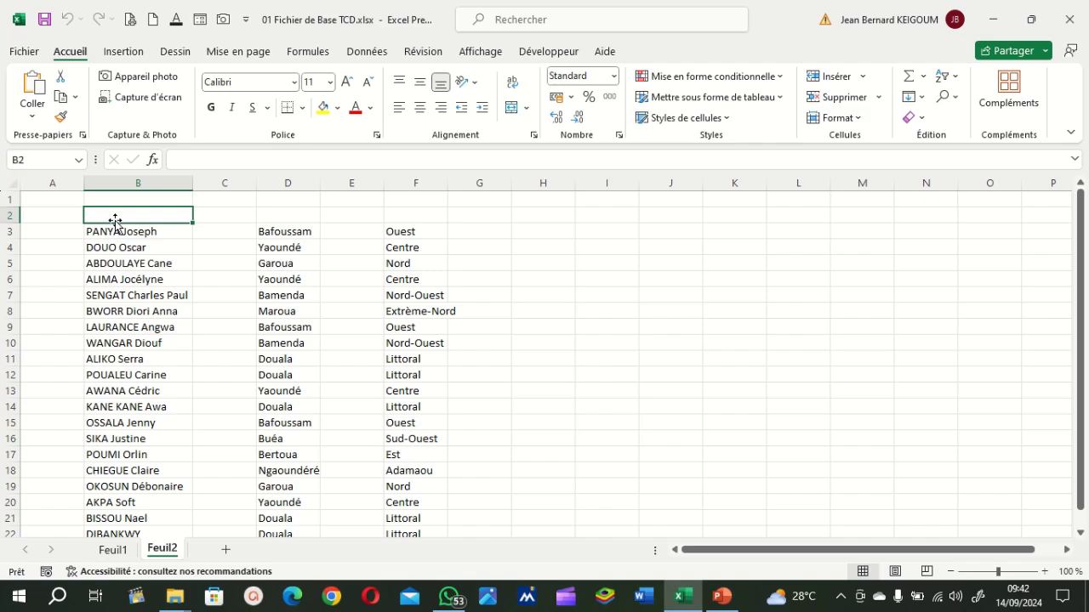
{"action": "double_click", "coordinate": [116, 220]}
{"action": "type", "text": "Géra"}
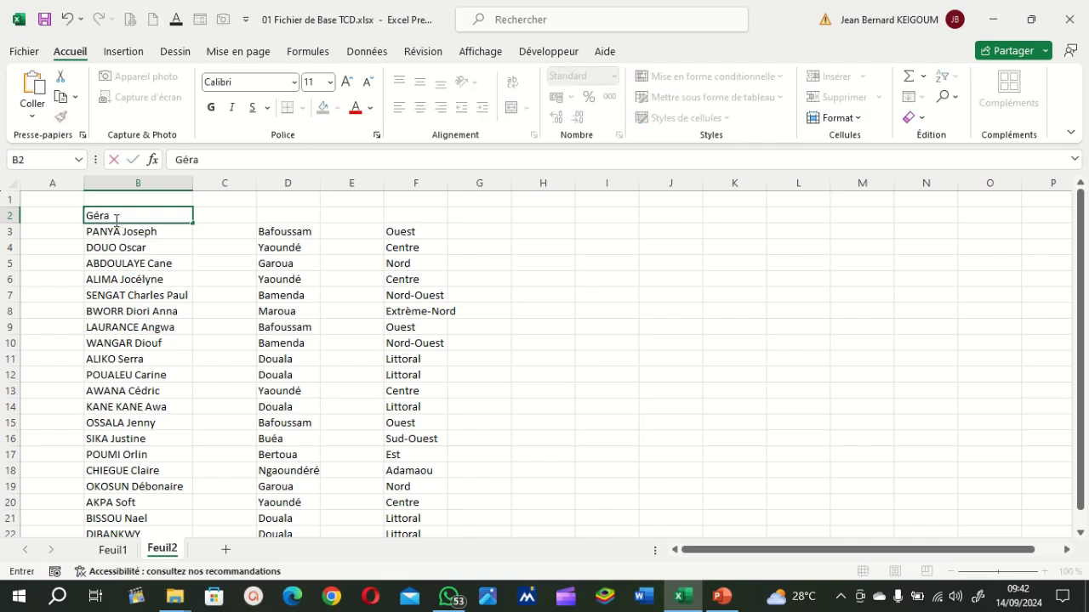
{"action": "type", "text": "nt"}
{"action": "left_click", "coordinate": [283, 216]}
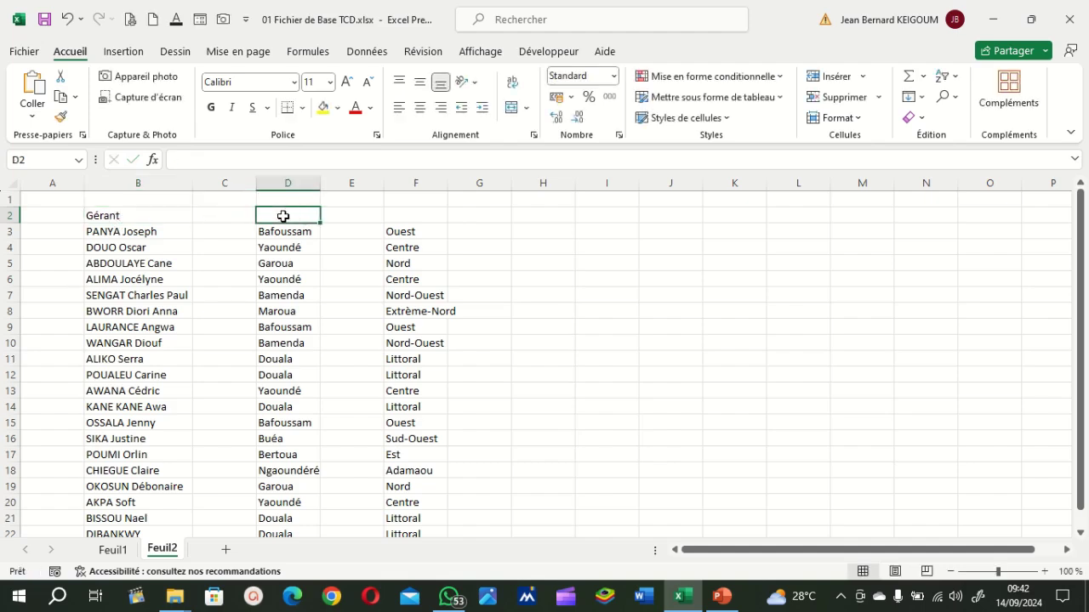
{"action": "type", "text": "Ville"}
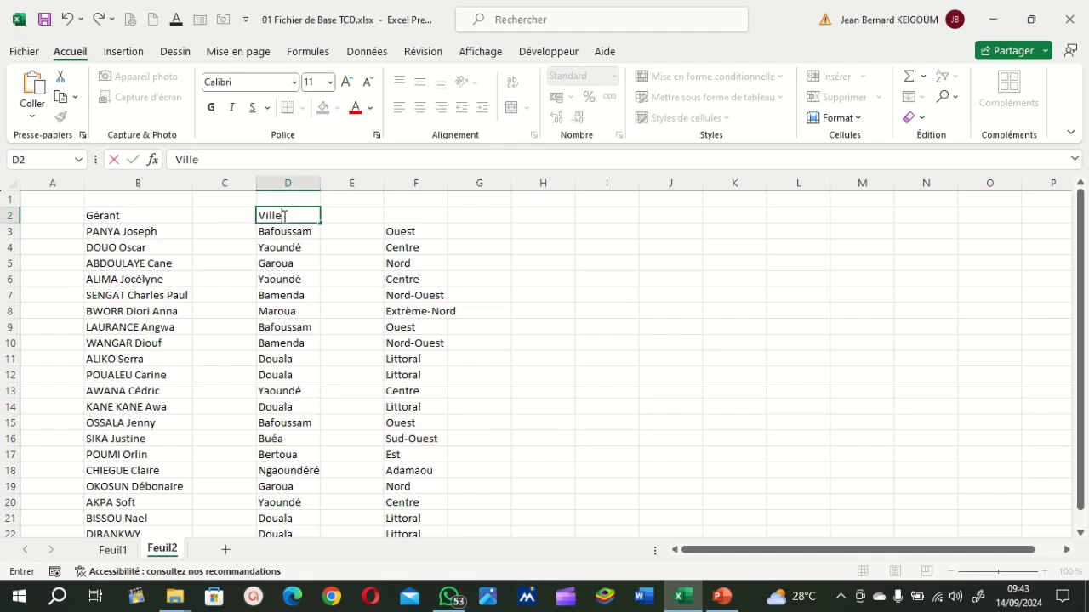
{"action": "left_click", "coordinate": [407, 219]}
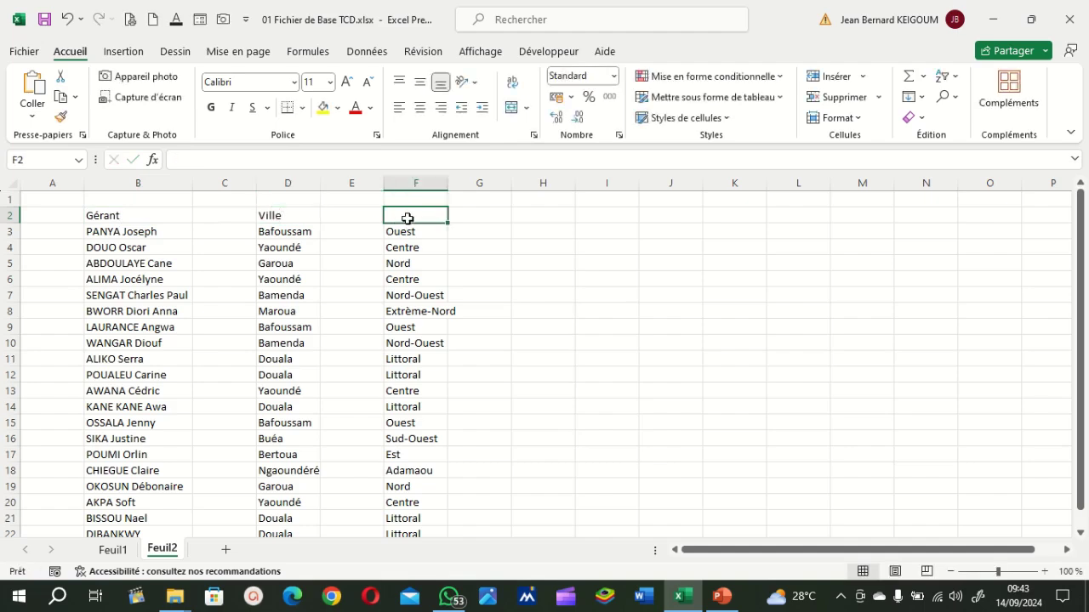
{"action": "type", "text": "Rég"}
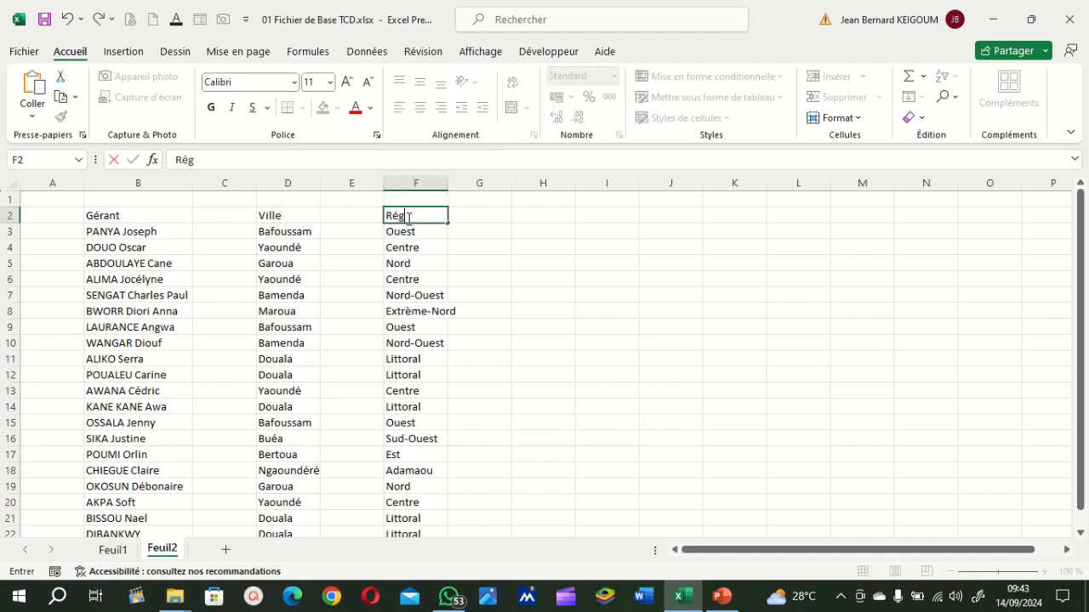
{"action": "type", "text": "ion"}
{"action": "key", "text": "Return"}
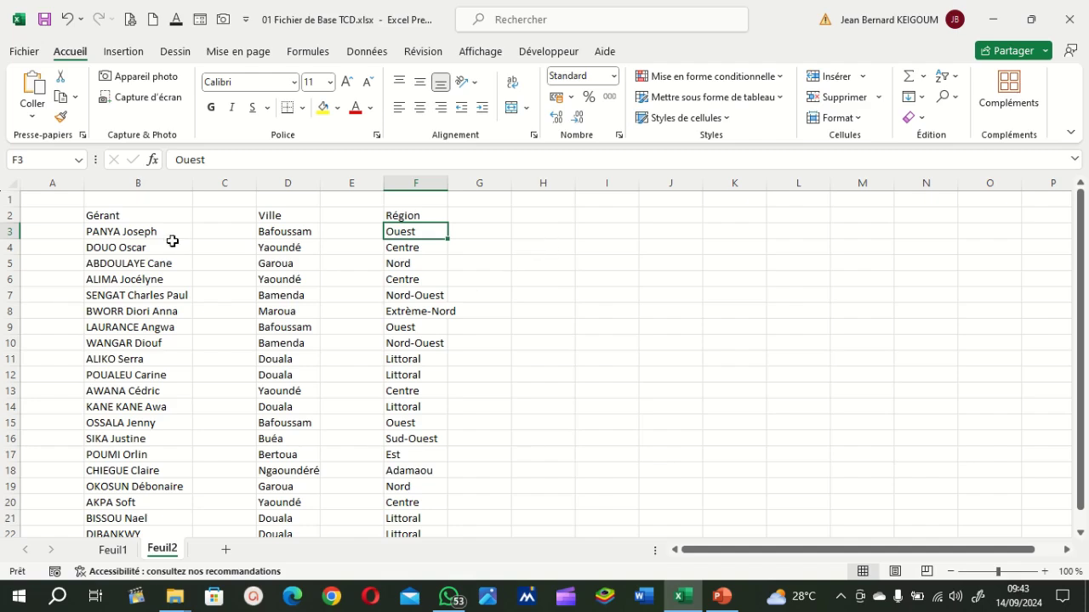
Step: Insert an empty column before the Gérant list on Feuil2 and enter the heading Station-Services in A2
{"action": "left_click", "coordinate": [114, 184]}
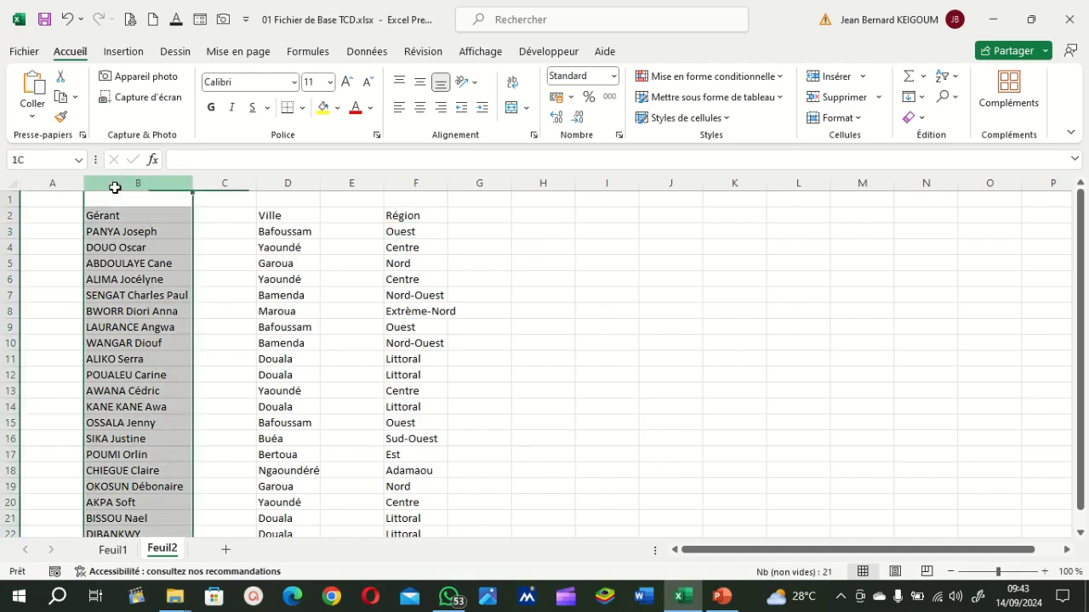
{"action": "right_click", "coordinate": [114, 184]}
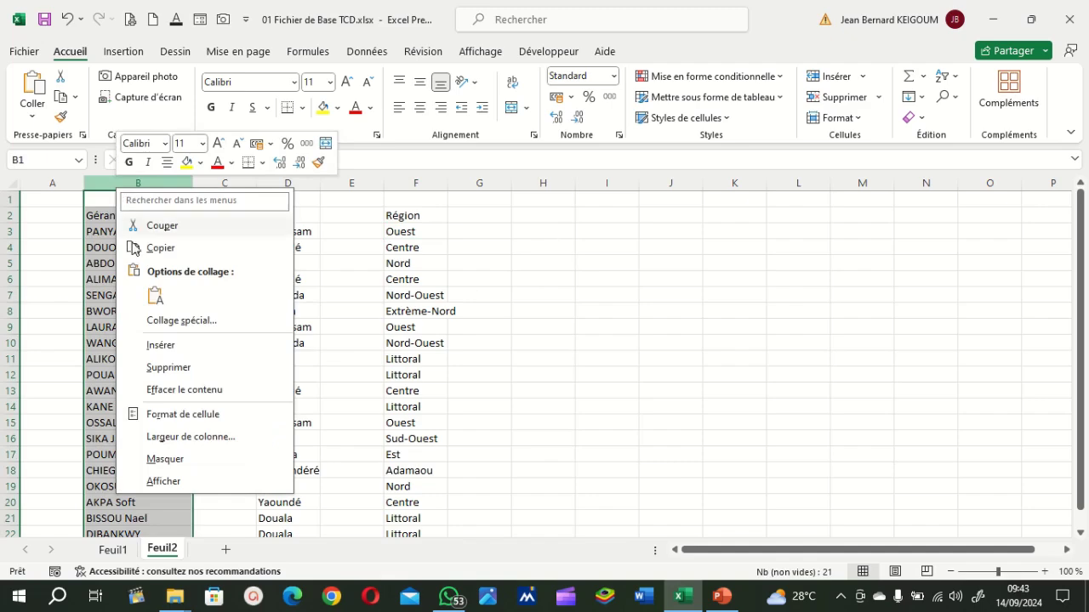
{"action": "left_click", "coordinate": [165, 344]}
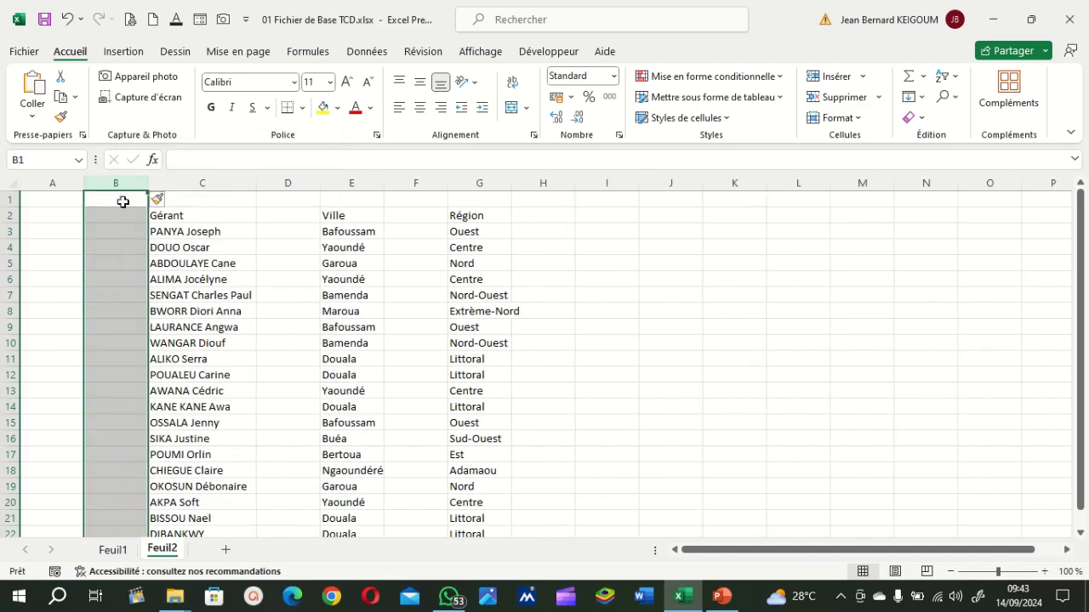
{"action": "left_click", "coordinate": [66, 217]}
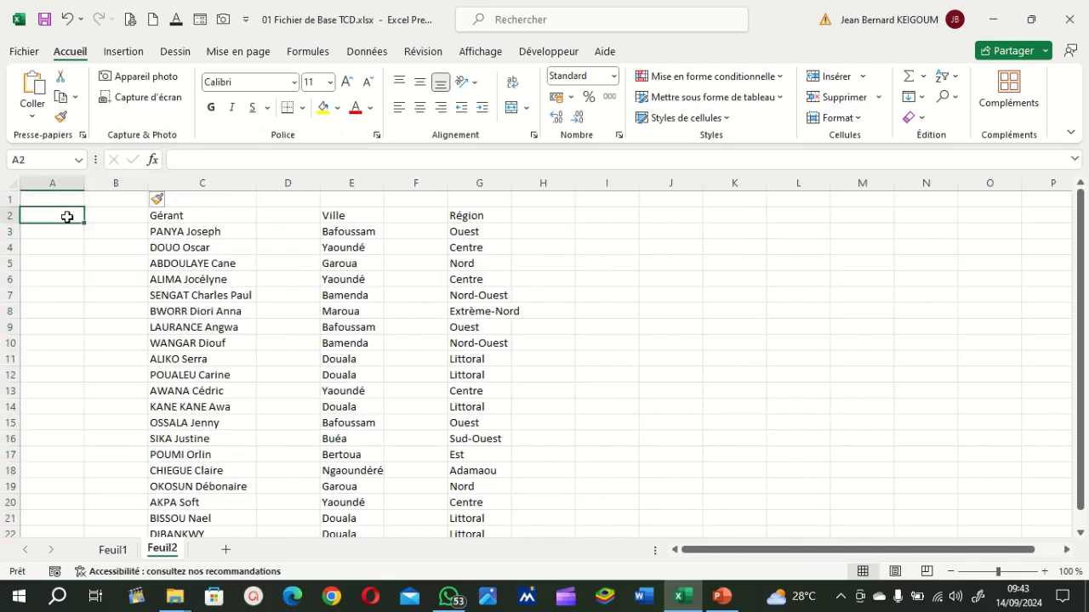
{"action": "type", "text": "Station-Services"}
{"action": "key", "text": "Return"}
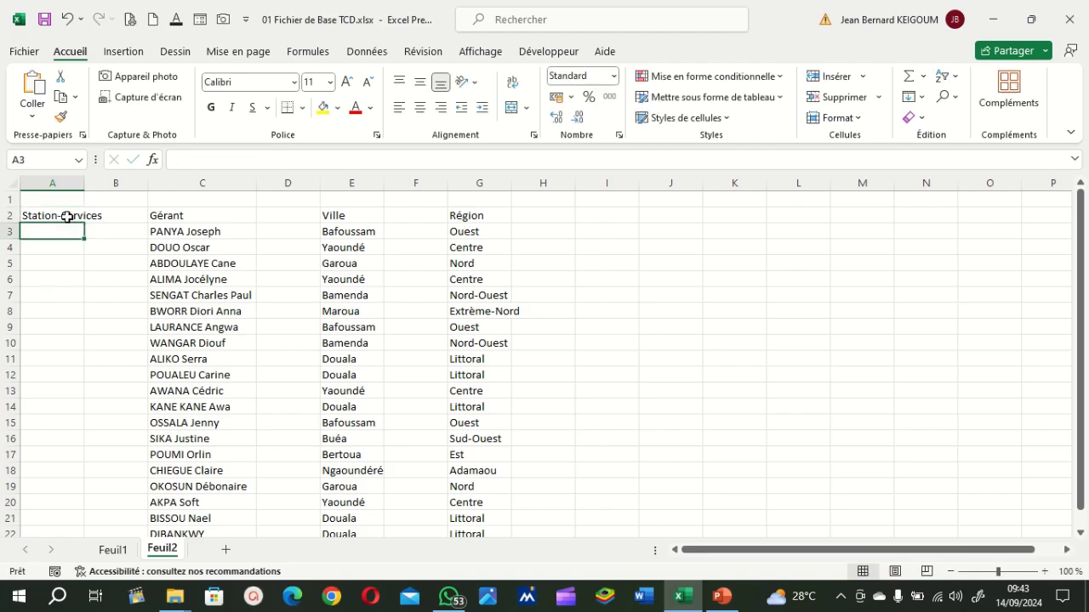